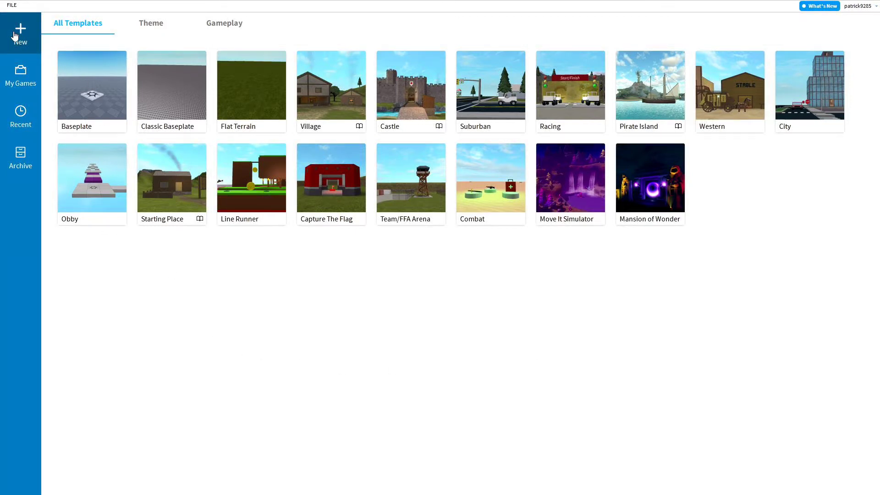
# Create a new place from the Baseplate template.
pyautogui.click(78, 84)
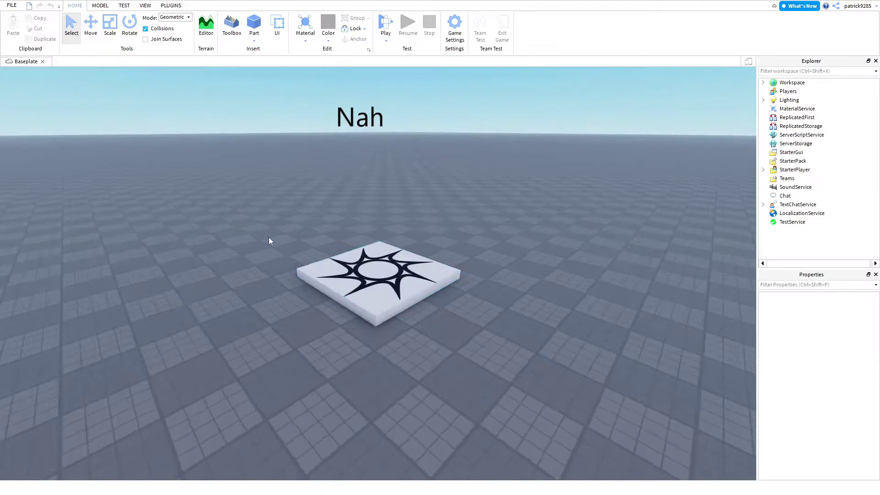
pyautogui.moveTo(172, 232); pyautogui.dragTo(124, 214, button='right')
pyautogui.scroll(3, 124, 214)
# Search the model library for "sword" and insert the item named "sword model".
pyautogui.click(238, 32)
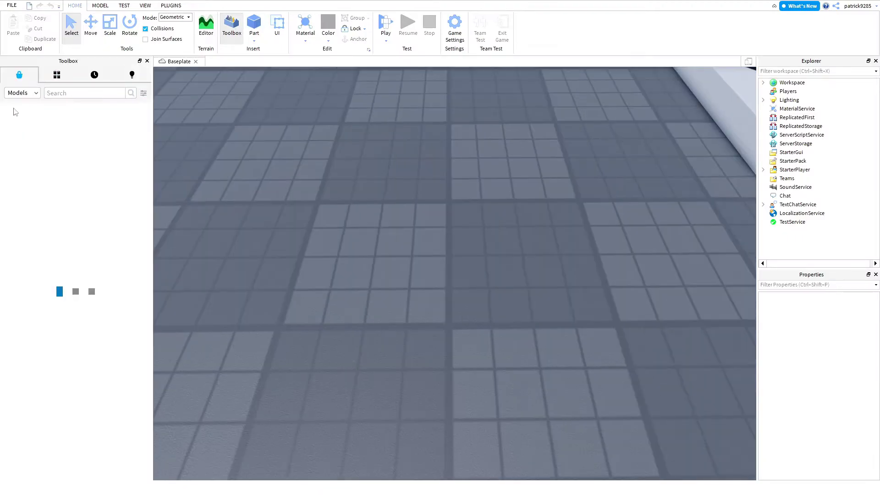
pyautogui.click(79, 90)
pyautogui.write('sword')
pyautogui.press('Return')
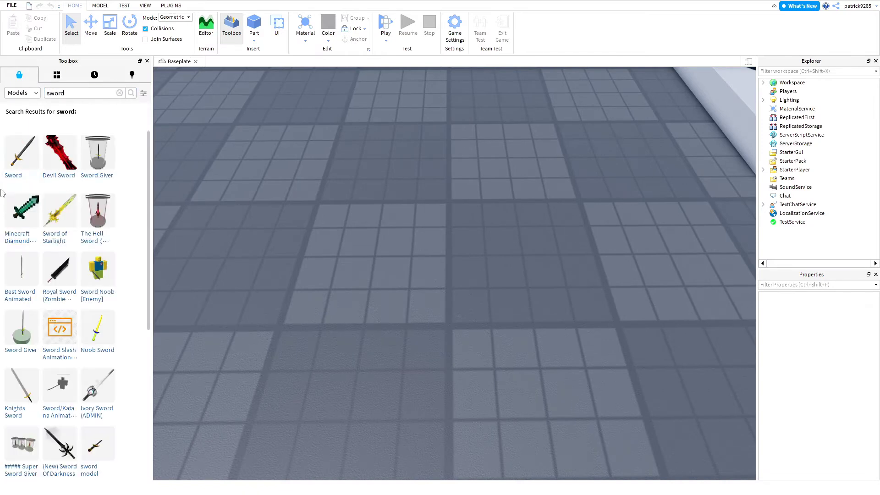
pyautogui.moveTo(104, 411)
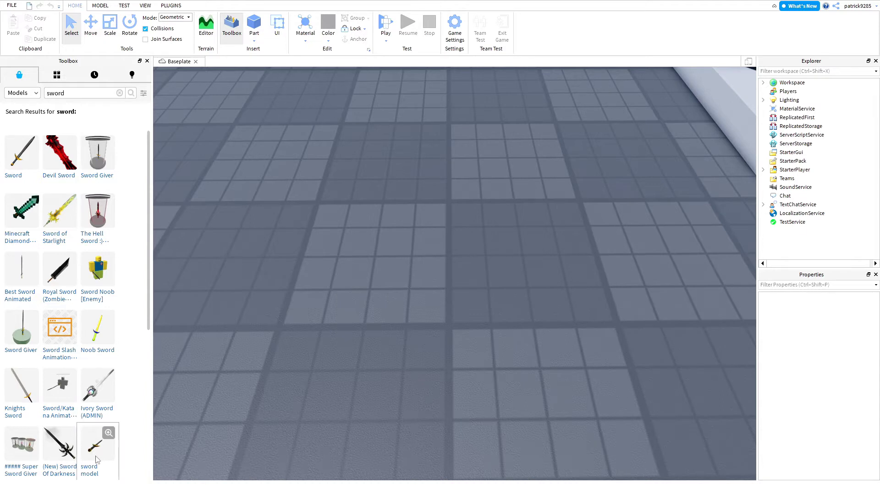
pyautogui.click(92, 453)
pyautogui.moveTo(579, 257); pyautogui.dragTo(573, 262, button='right')
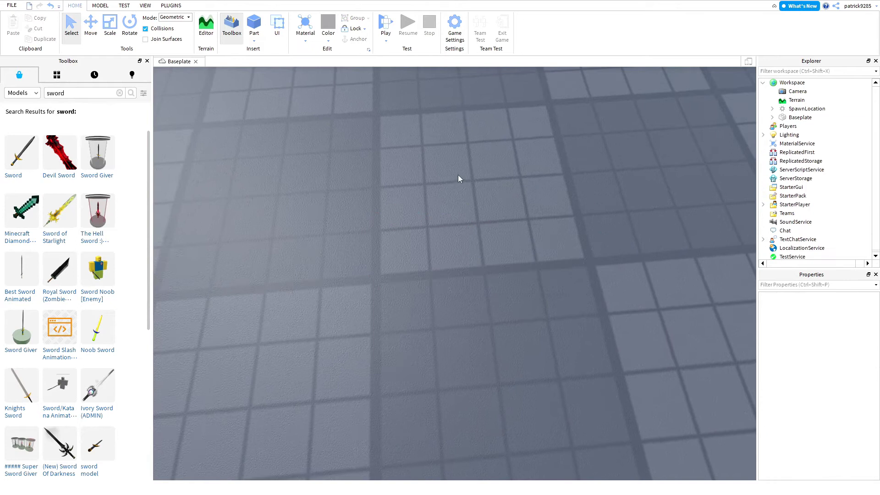
# Insert a block part on the baseplate and set its material to Smooth Plastic.
pyautogui.click(253, 25)
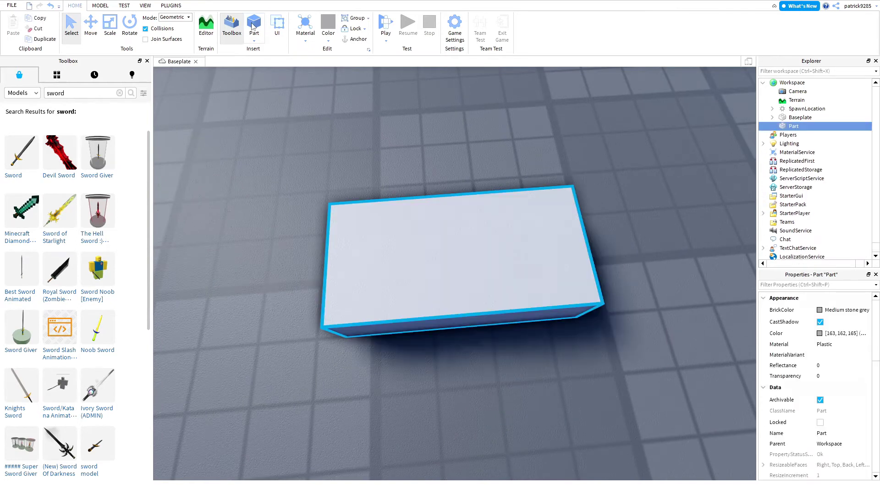
pyautogui.click(313, 38)
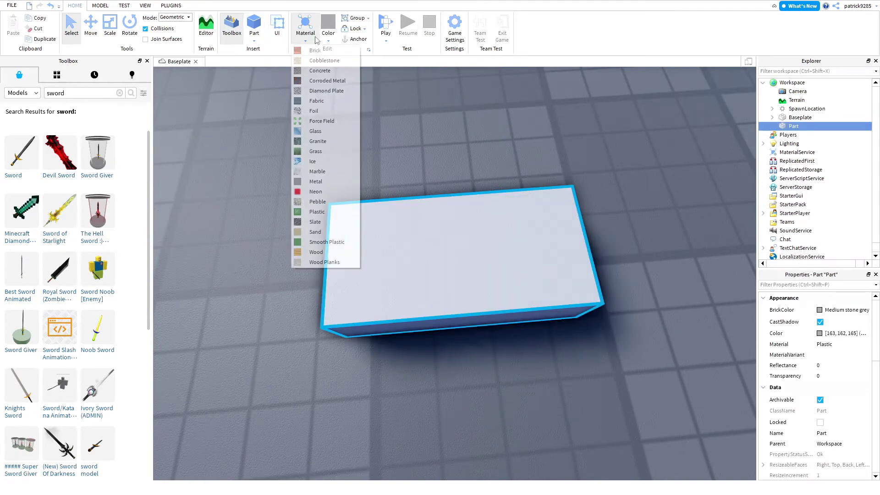
pyautogui.click(344, 241)
pyautogui.moveTo(438, 293); pyautogui.dragTo(462, 230)
pyautogui.click(147, 61)
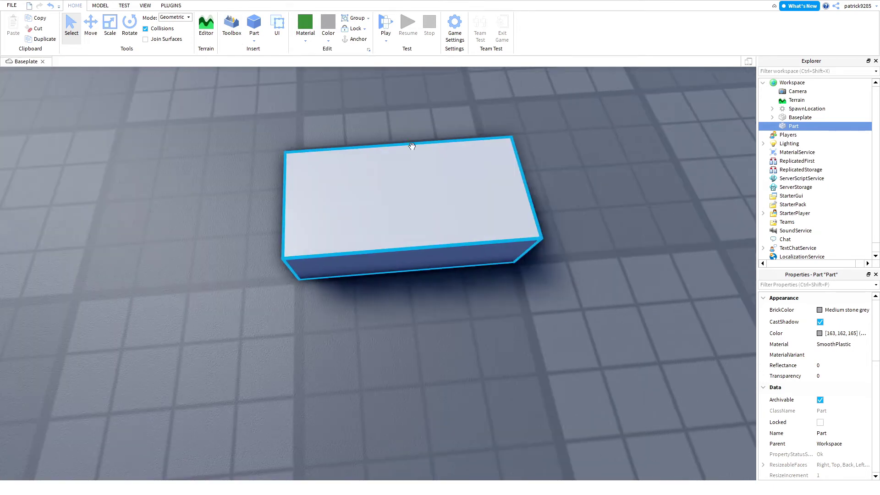
# Turn off collisions for editing parts.
pyautogui.press('d')
pyautogui.click(101, 5)
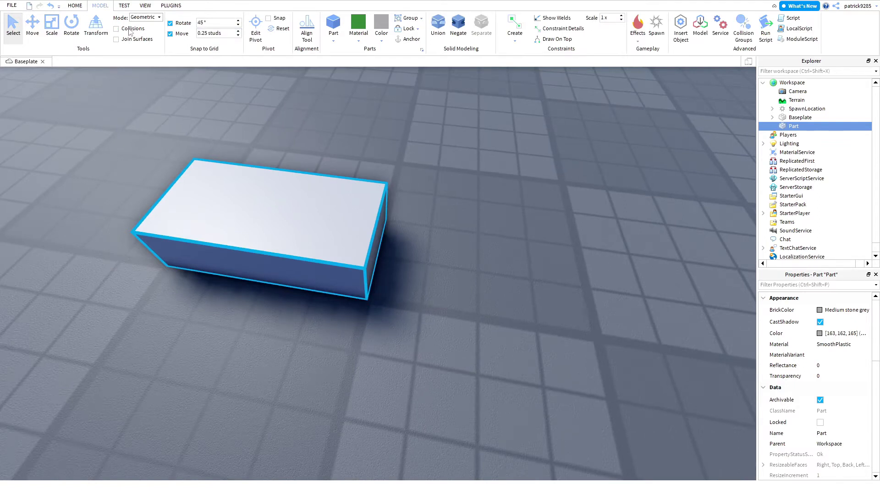
pyautogui.click(75, 5)
# Scale the block part down to a thin bar 0.25 studs high and 0.75 studs deep.
pyautogui.click(109, 26)
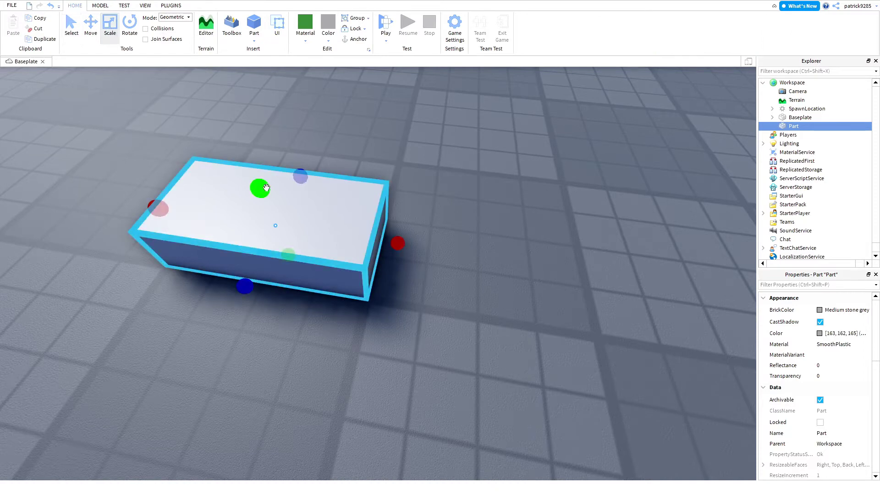
pyautogui.moveTo(261, 190); pyautogui.dragTo(281, 236)
pyautogui.moveTo(304, 188); pyautogui.dragTo(290, 222)
pyautogui.press('d')
pyautogui.moveTo(424, 203); pyautogui.dragTo(487, 251, button='right')
pyautogui.click(489, 257)
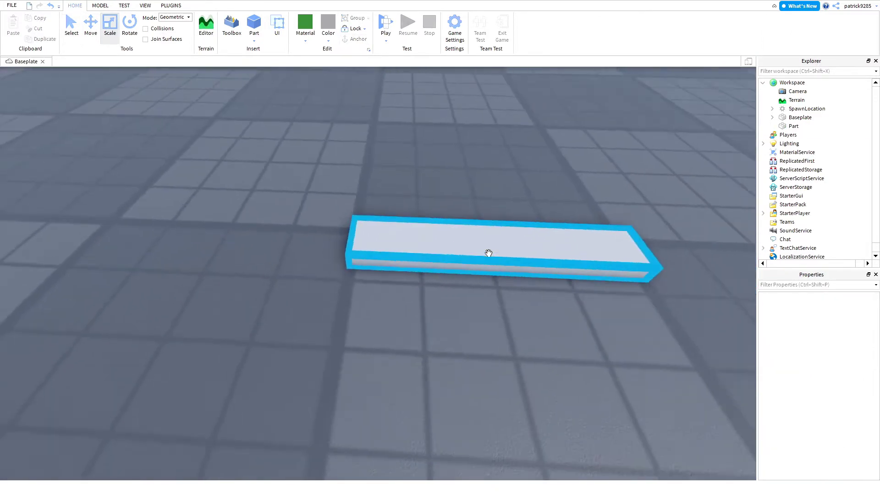
# Insert a wedge part and place it beside one end of the thin bar.
pyautogui.click(255, 41)
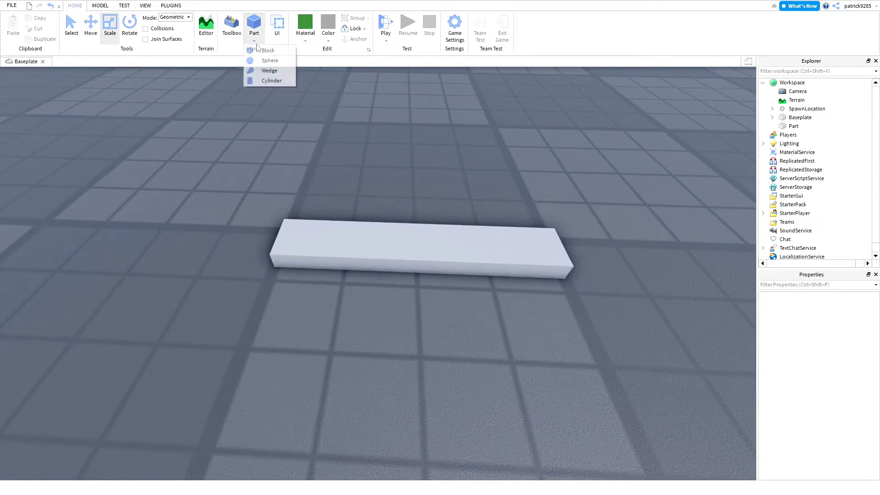
pyautogui.click(268, 70)
pyautogui.moveTo(462, 220); pyautogui.dragTo(279, 238)
# Copy the bar's size onto the wedge so that it is 4, 0.25, 0.75.
pyautogui.click(385, 248)
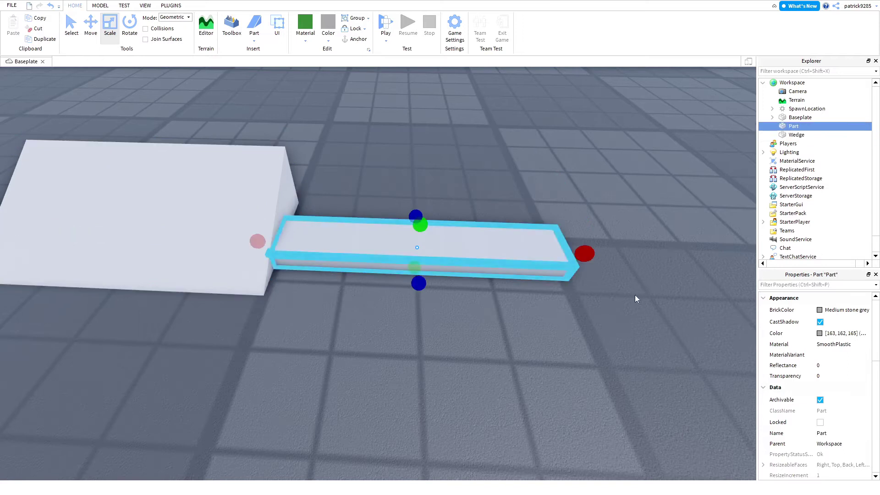
pyautogui.scroll(-2, 802, 402)
pyautogui.click(833, 422)
pyautogui.hotkey('ctrl', 'c')
pyautogui.click(248, 262)
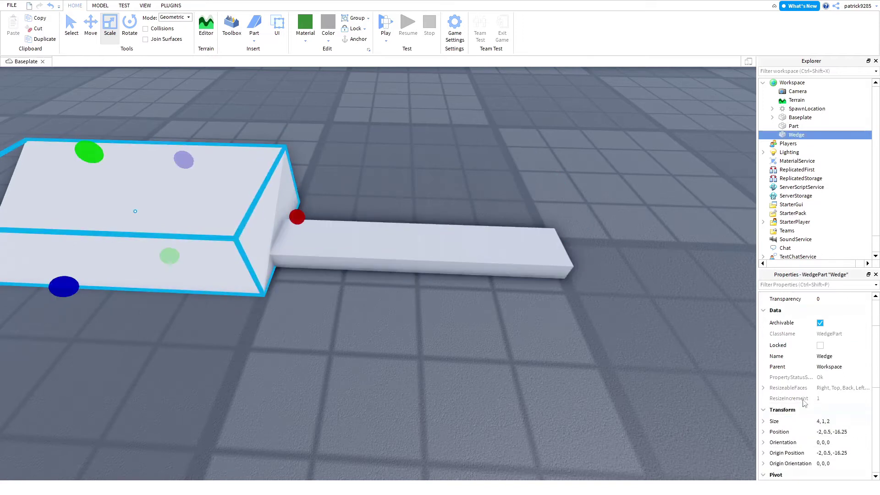
pyautogui.hotkey('ctrl', 'v')
pyautogui.press('Return')
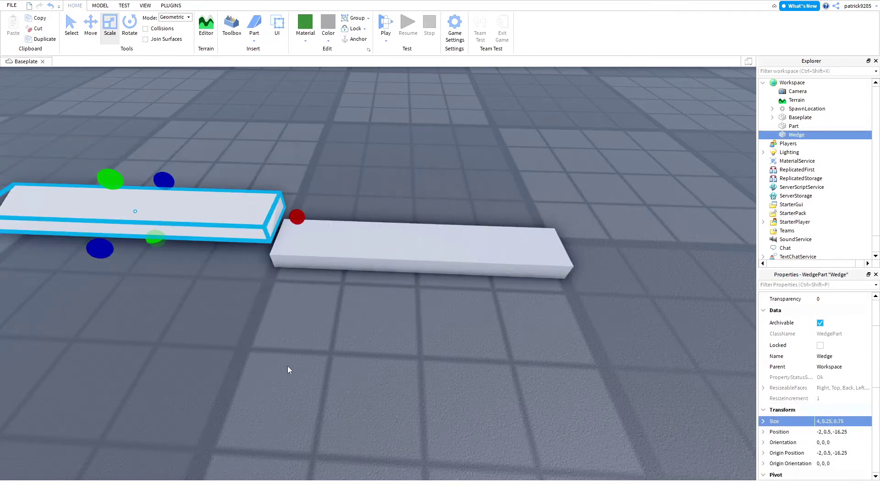
# Move the wedge onto the bar and delete the original block part.
pyautogui.click(326, 196)
pyautogui.moveTo(236, 215); pyautogui.dragTo(523, 244)
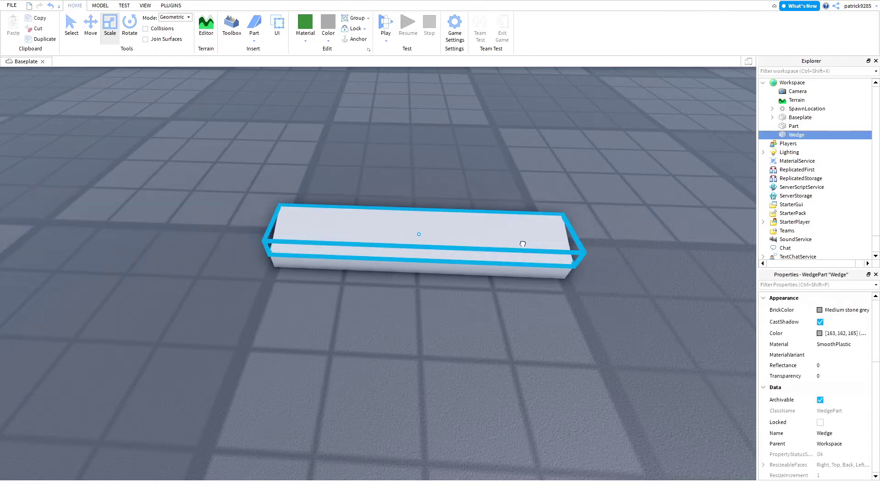
pyautogui.click(587, 336)
pyautogui.moveTo(587, 336); pyautogui.dragTo(591, 334, button='right')
pyautogui.click(413, 253)
# Duplicate the wedge and rotate the copies to build a bevelled blade from four wedges.
pyautogui.click(129, 33)
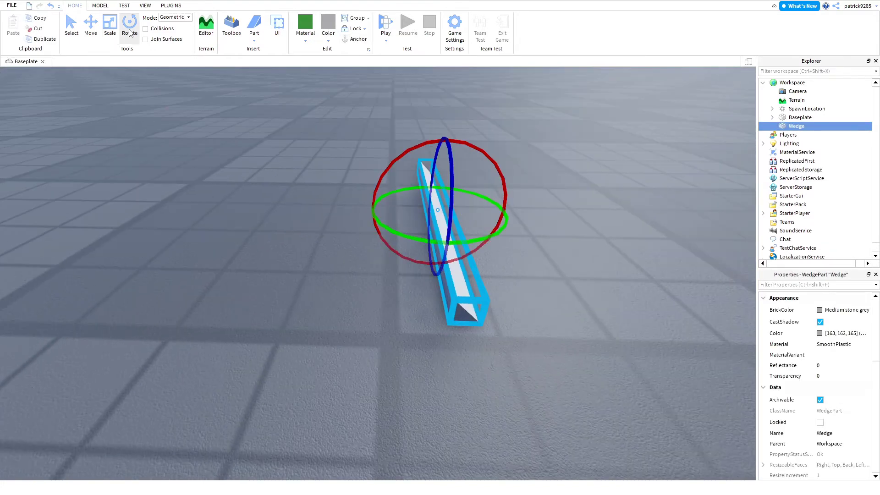
pyautogui.hotkey('ctrl', 'd')
pyautogui.click(71, 25)
pyautogui.click(91, 25)
pyautogui.hotkey('ctrl', 'd')
pyautogui.click(130, 28)
pyautogui.moveTo(403, 264); pyautogui.dragTo(446, 197)
pyautogui.click(330, 212)
# Insert a CornerWedgePart object near the end of the blade.
pyautogui.click(108, 24)
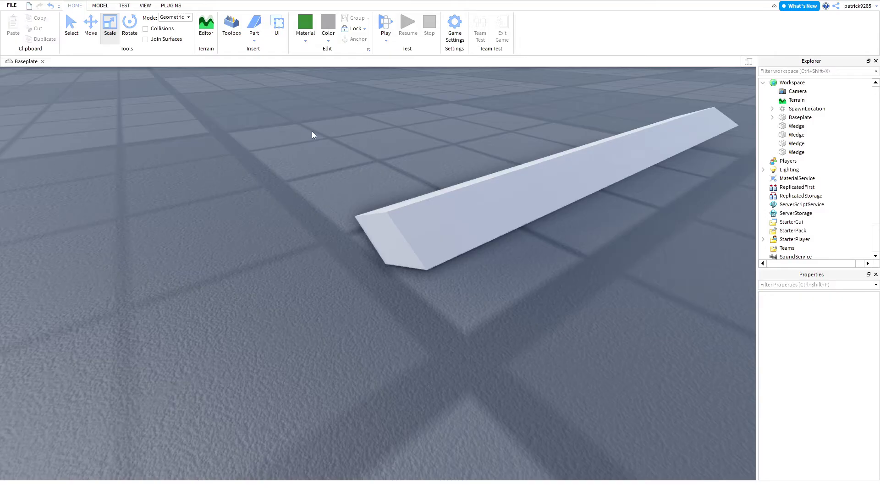
pyautogui.rightClick(183, 209)
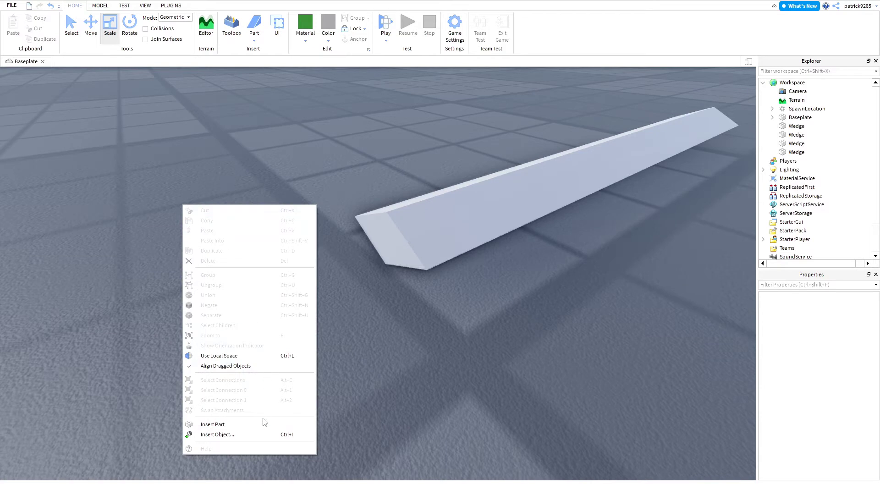
pyautogui.click(217, 434)
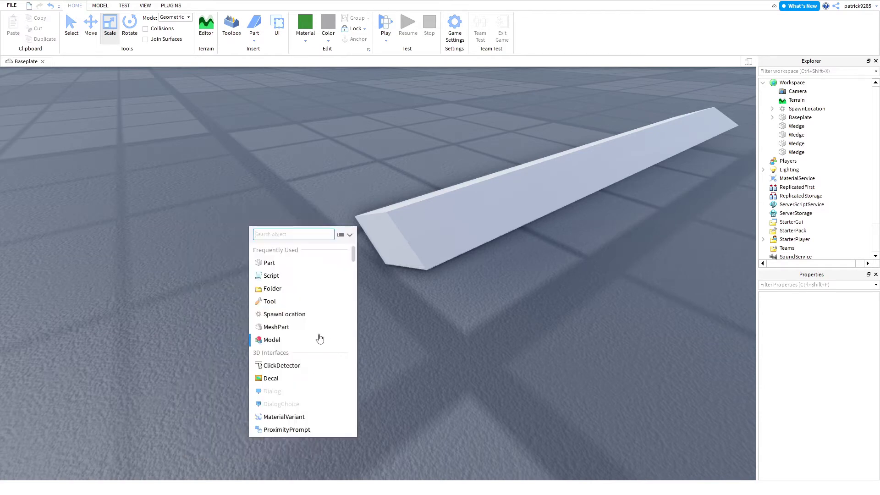
pyautogui.write('corn')
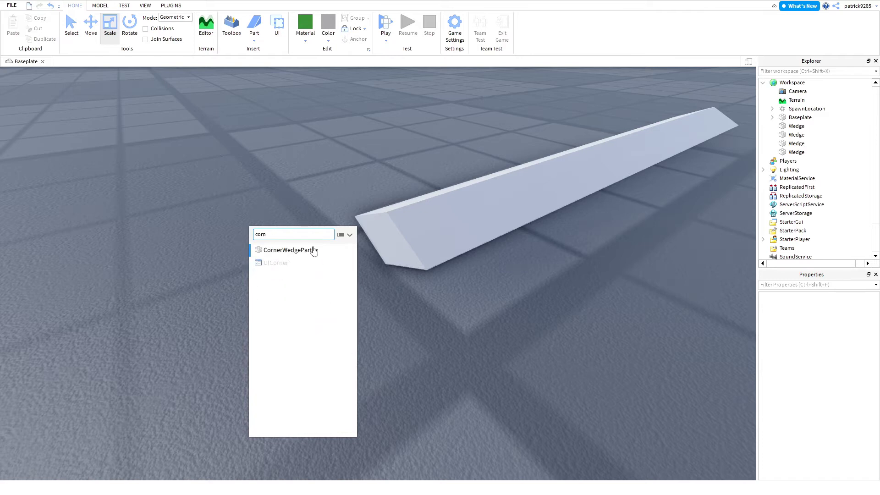
pyautogui.click(314, 250)
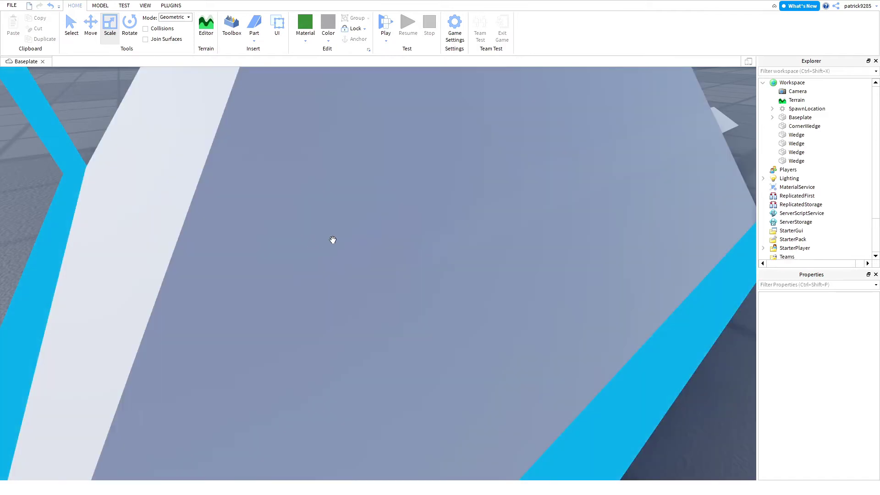
pyautogui.scroll(-5, 353, 232)
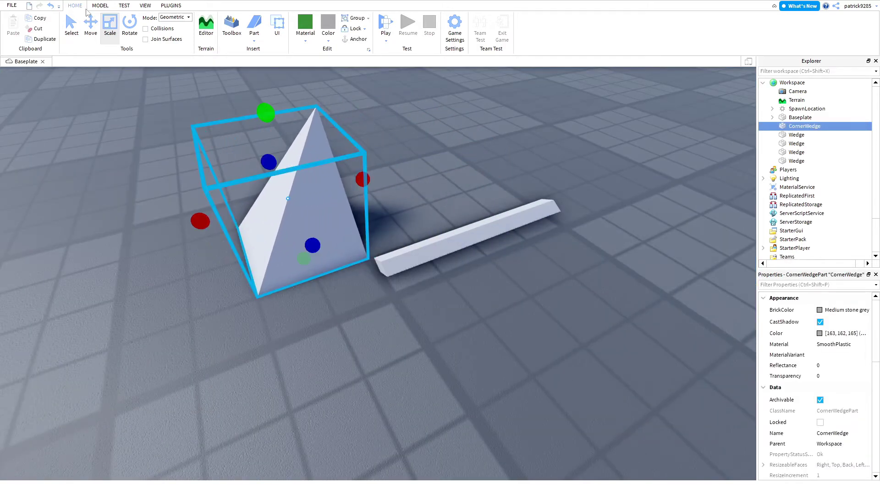
# Scale the corner wedge down to match the blade's thickness and position it at the blade's end.
pyautogui.moveTo(265, 112); pyautogui.dragTo(298, 239)
pyautogui.moveTo(277, 206); pyautogui.dragTo(306, 257)
pyautogui.moveTo(233, 299); pyautogui.dragTo(335, 265)
pyautogui.click(490, 325)
pyautogui.moveTo(491, 326); pyautogui.dragTo(490, 325, button='right')
pyautogui.click(392, 210)
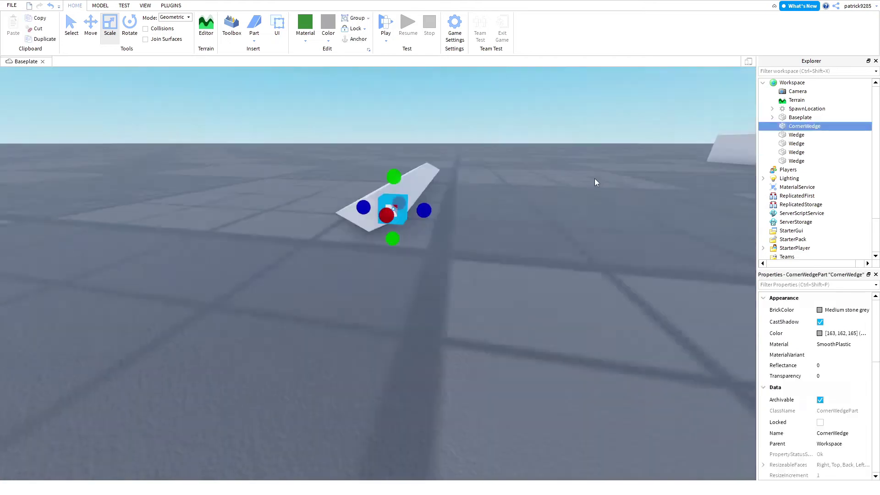
# Duplicate the corner wedge and rotate the copies to form a four-piece tip on the blade.
pyautogui.moveTo(595, 178); pyautogui.dragTo(441, 207, button='right')
pyautogui.hotkey('ctrl', 'd')
pyautogui.hotkey('ctrl', '4')
pyautogui.click(287, 164)
pyautogui.click(441, 209)
pyautogui.keyDown('ctrl'); pyautogui.click(406, 219); pyautogui.keyUp('ctrl')
pyautogui.hotkey('ctrl', 'd')
pyautogui.hotkey('ctrl', '4')
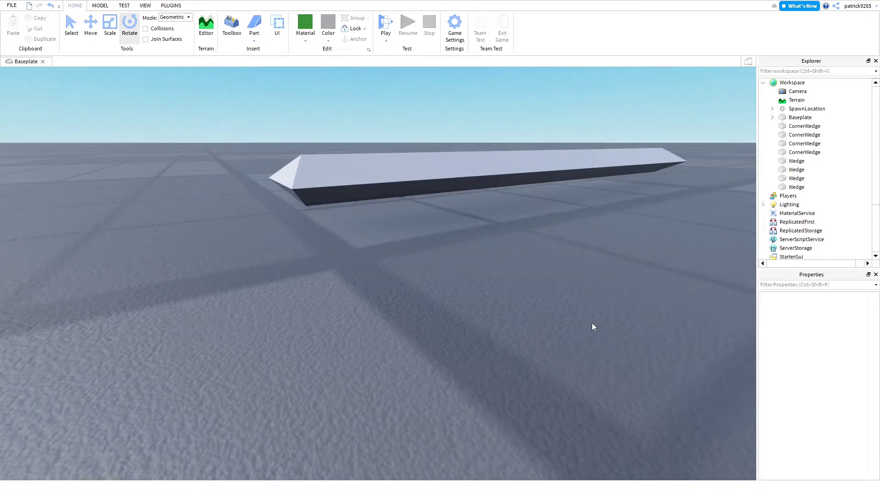
# Undo the recent union and extra pieces made at the blade's tip.
pyautogui.moveTo(592, 322); pyautogui.dragTo(592, 322, button='right')
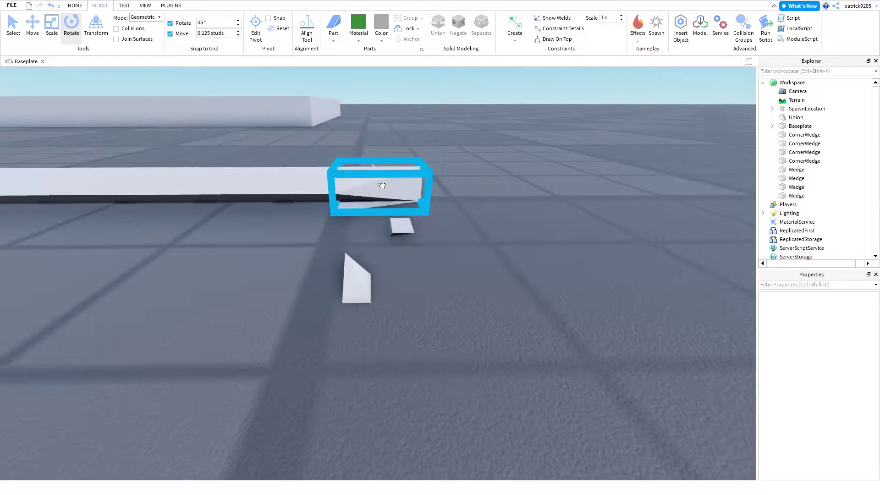
pyautogui.click(374, 183)
pyautogui.click(404, 172)
pyautogui.hotkey('ctrl', 'z')
pyautogui.hotkey('ctrl', 'z')
pyautogui.hotkey('ctrl', 'z')
pyautogui.hotkey('ctrl', 'z')
pyautogui.hotkey('ctrl', 'z')
pyautogui.hotkey('ctrl', 'z')
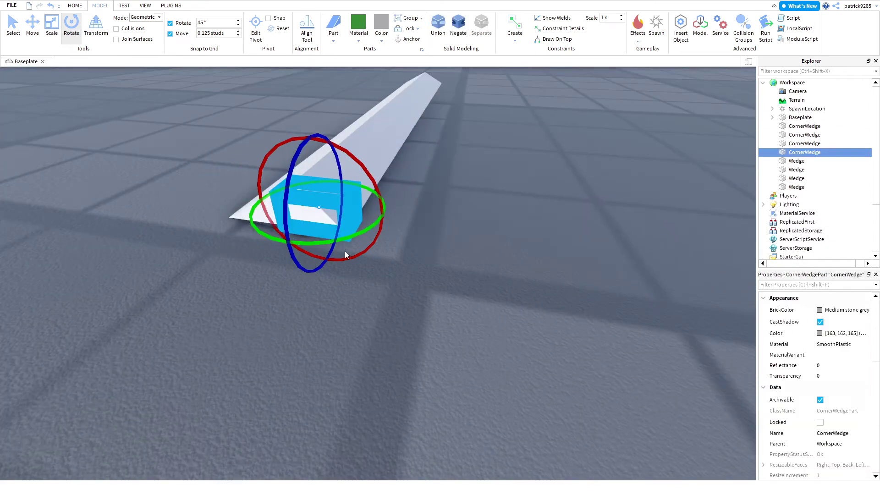
# Stretch the corner wedges at the blade's end to make a longer tapered tip.
pyautogui.moveTo(345, 251); pyautogui.dragTo(345, 251, button='right')
pyautogui.click(54, 37)
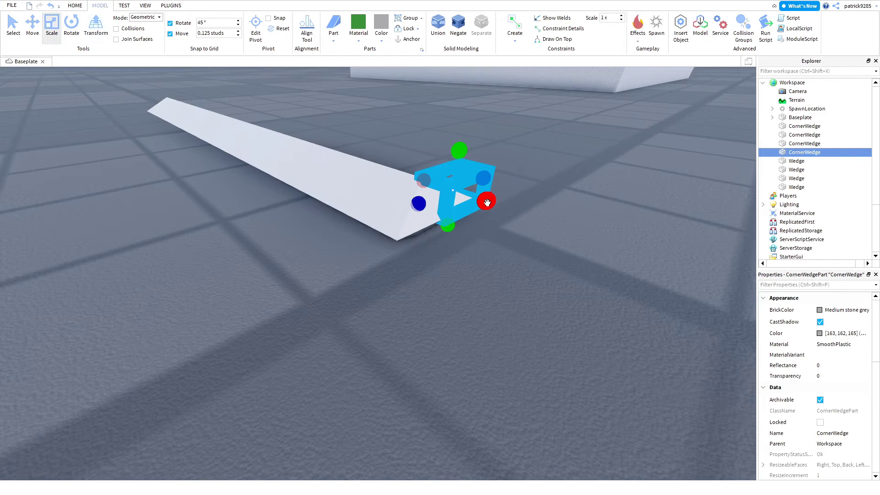
pyautogui.moveTo(487, 203); pyautogui.dragTo(548, 236)
pyautogui.moveTo(448, 208); pyautogui.dragTo(511, 248)
pyautogui.click(405, 207)
pyautogui.click(621, 295)
pyautogui.moveTo(621, 295); pyautogui.dragTo(621, 295, button='right')
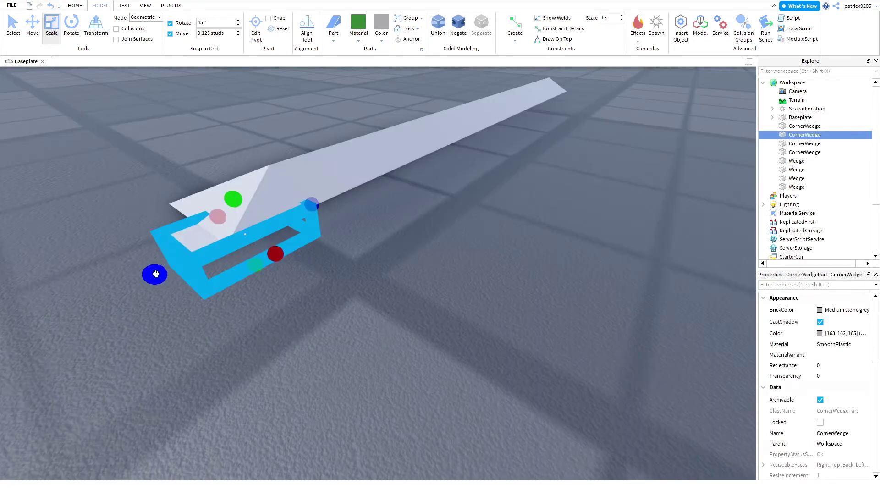
pyautogui.moveTo(155, 274); pyautogui.dragTo(182, 263)
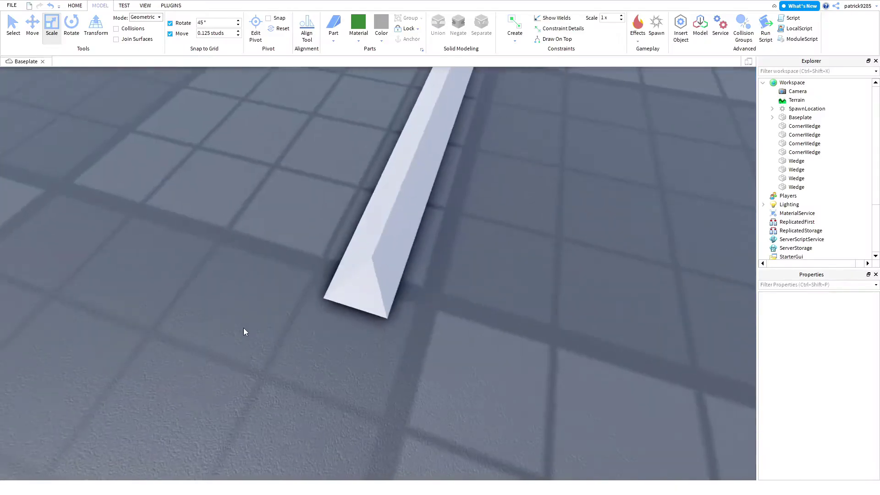
# Union the tip's corner wedges and place a small scaled wedge over each side of the tip.
pyautogui.moveTo(244, 330); pyautogui.dragTo(436, 329, button='right')
pyautogui.moveTo(243, 331); pyautogui.dragTo(455, 308, button='right')
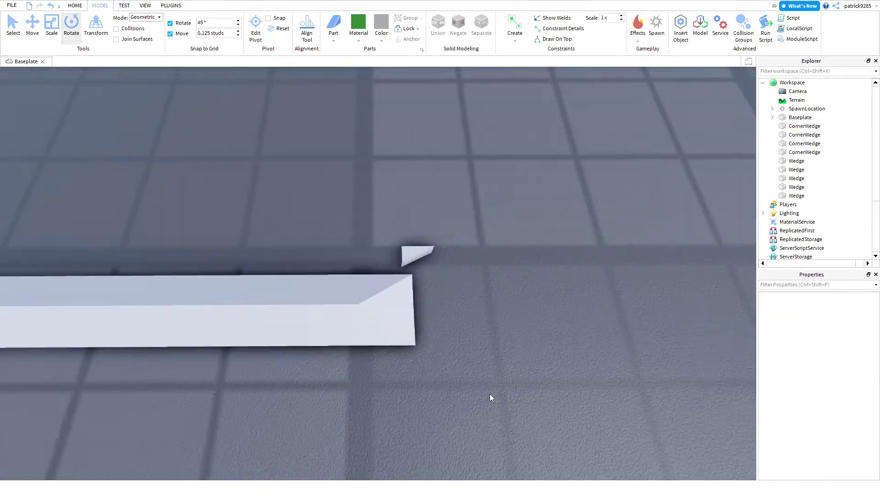
pyautogui.click(52, 26)
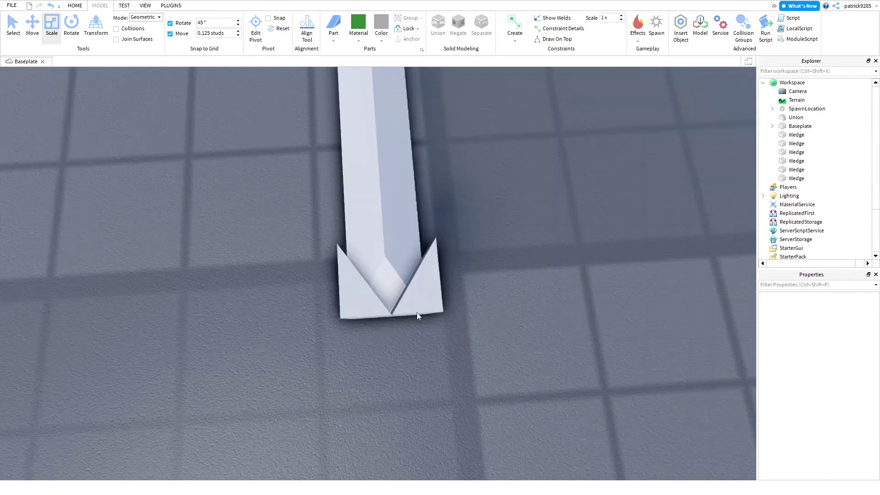
# Negate the two wedges beside the tip and union them with it to cut a point.
pyautogui.keyDown('ctrl'); pyautogui.click(416, 312); pyautogui.keyUp('ctrl')
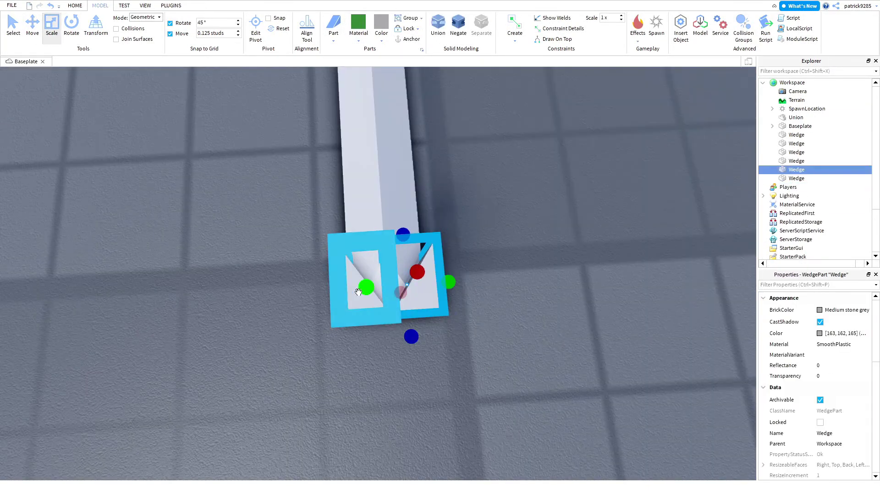
pyautogui.click(458, 30)
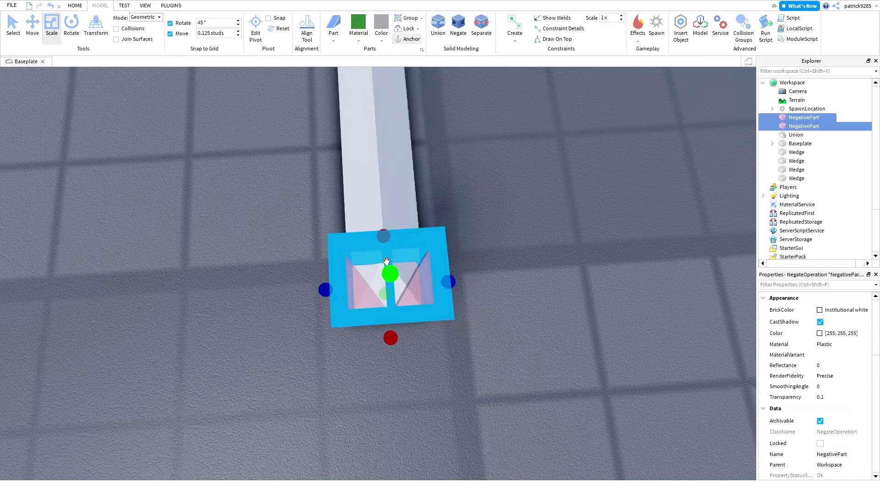
pyautogui.keyDown('ctrl'); pyautogui.click(424, 241); pyautogui.keyUp('ctrl')
pyautogui.click(438, 31)
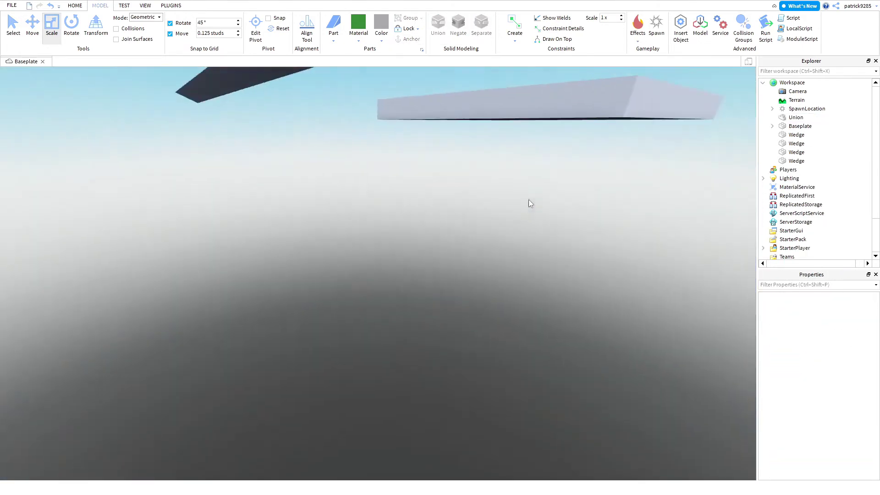
# Add a dark orange block part and scale it into a thin crossguard across the blade's base.
pyautogui.moveTo(528, 199)
pyautogui.mouseDown(button='right')
pyautogui.moveTo(540, 204)
pyautogui.moveTo(526, 205)
pyautogui.moveTo(526, 197)
pyautogui.mouseUp(button='right')
pyautogui.press('w')
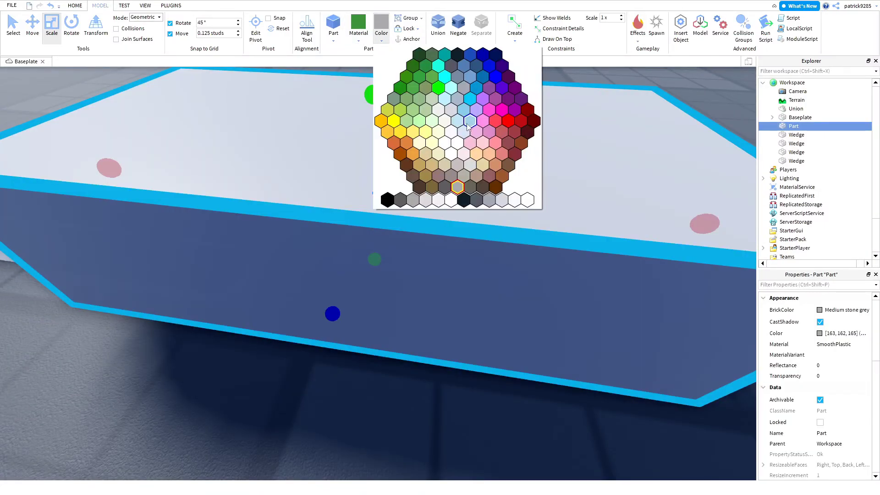
pyautogui.click(495, 187)
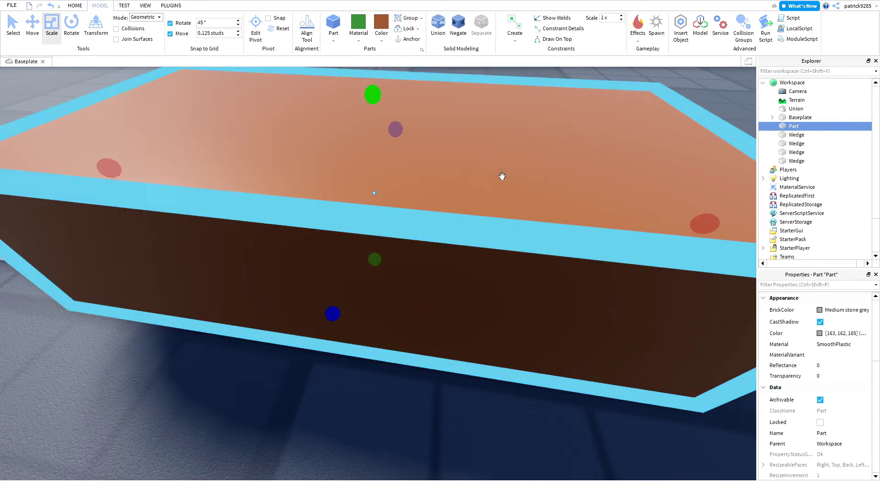
pyautogui.scroll(-5, 503, 177)
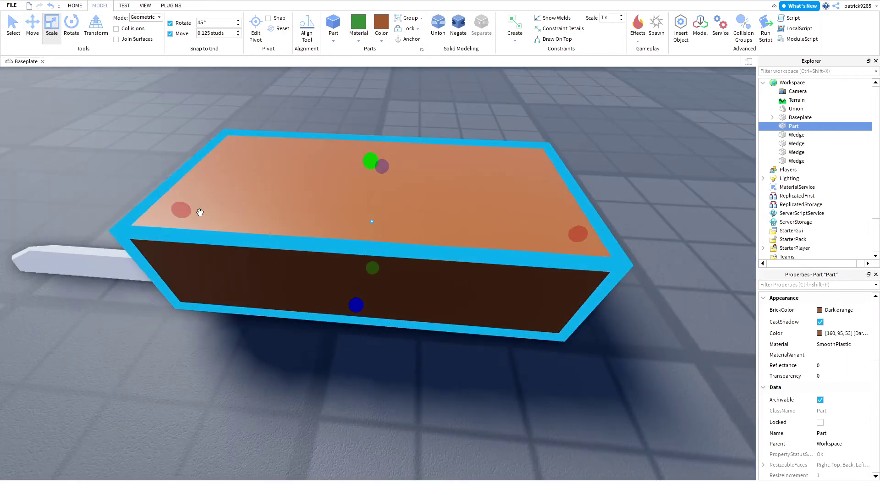
pyautogui.moveTo(197, 210); pyautogui.dragTo(285, 282)
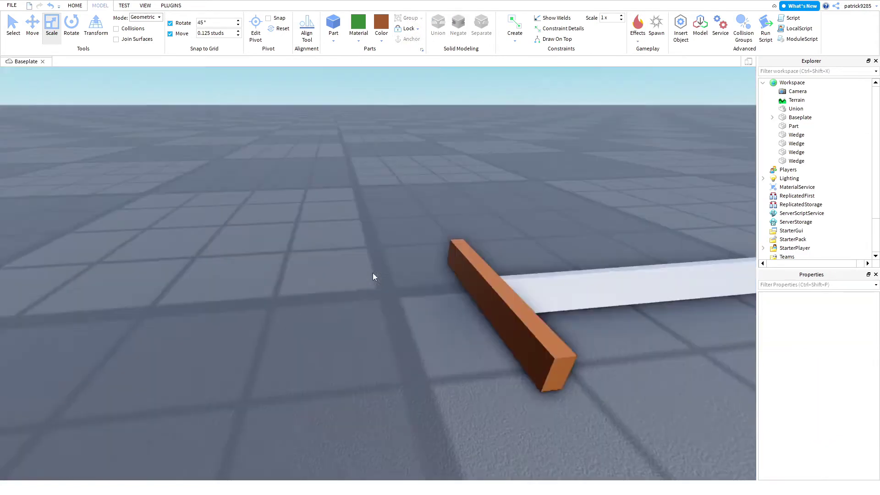
pyautogui.moveTo(372, 273); pyautogui.dragTo(320, 296, button='right')
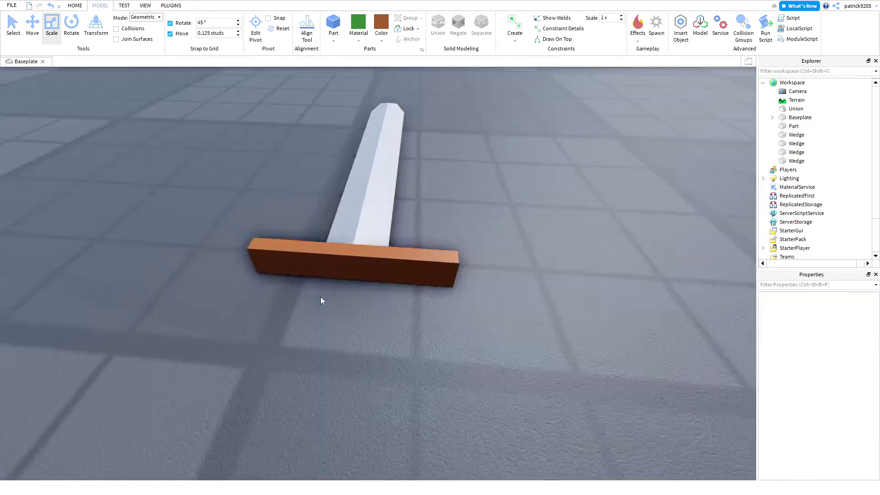
# Insert a dark orange wedge and set its size to match the crossguard, 0.125, 0.25, 1.
pyautogui.moveTo(232, 356); pyautogui.dragTo(255, 341)
pyautogui.click(342, 73)
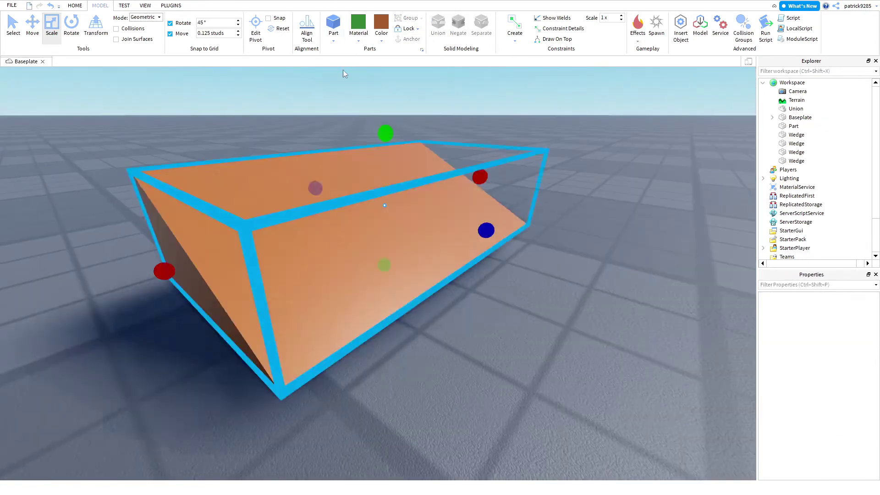
pyautogui.moveTo(348, 243); pyautogui.dragTo(508, 275)
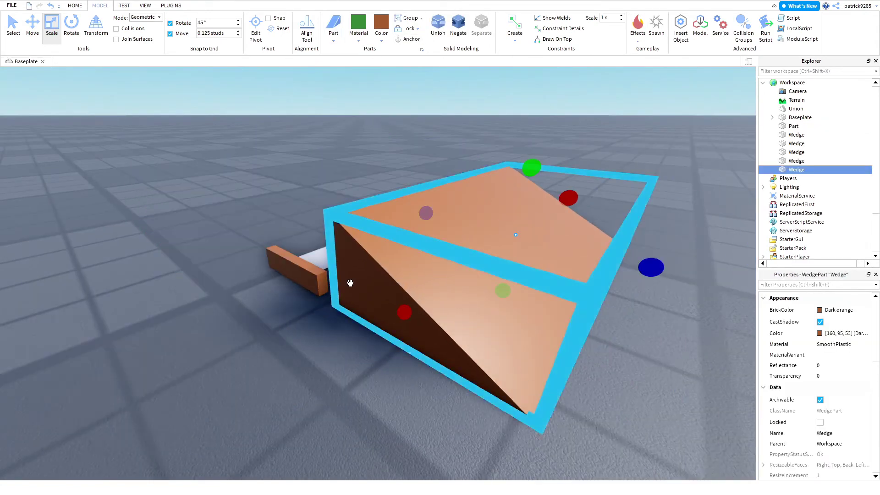
pyautogui.click(319, 280)
pyautogui.scroll(-3, 827, 408)
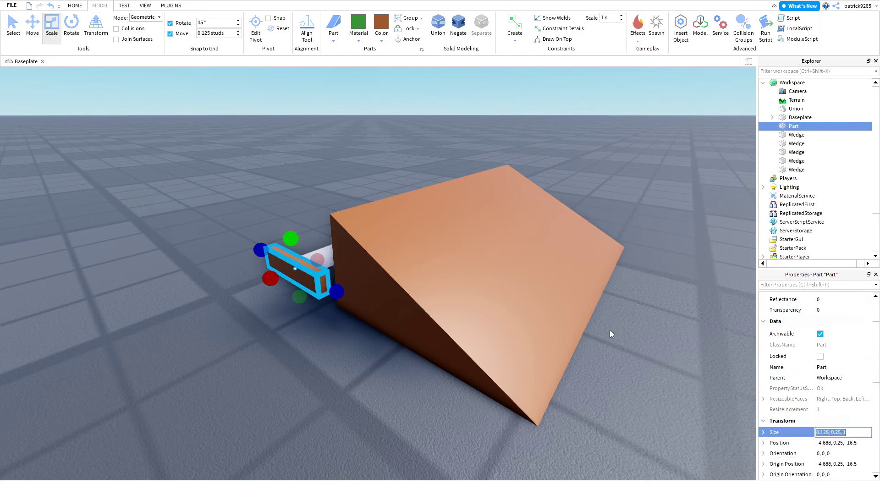
pyautogui.click(491, 288)
pyautogui.press('Return')
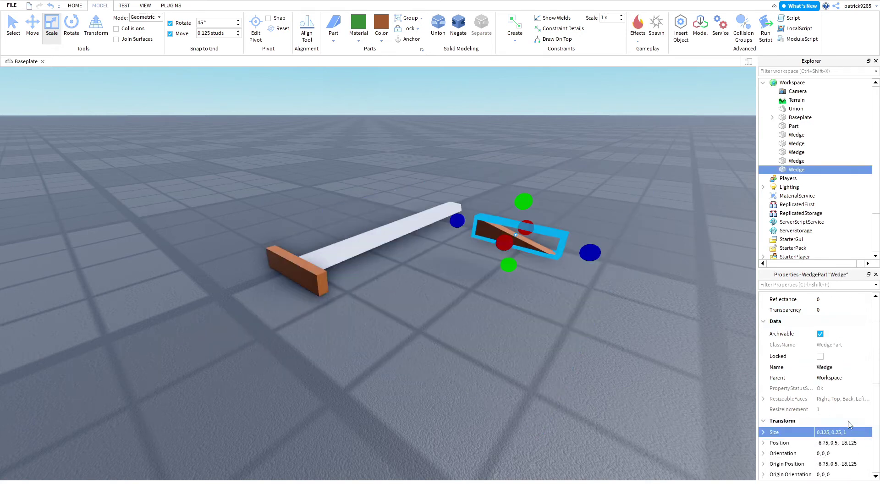
# Move the wedge against the crossguard's end, shorten it and reduce it to half the crossguard's height.
pyautogui.moveTo(515, 235); pyautogui.dragTo(320, 290)
pyautogui.moveTo(418, 332); pyautogui.dragTo(361, 304)
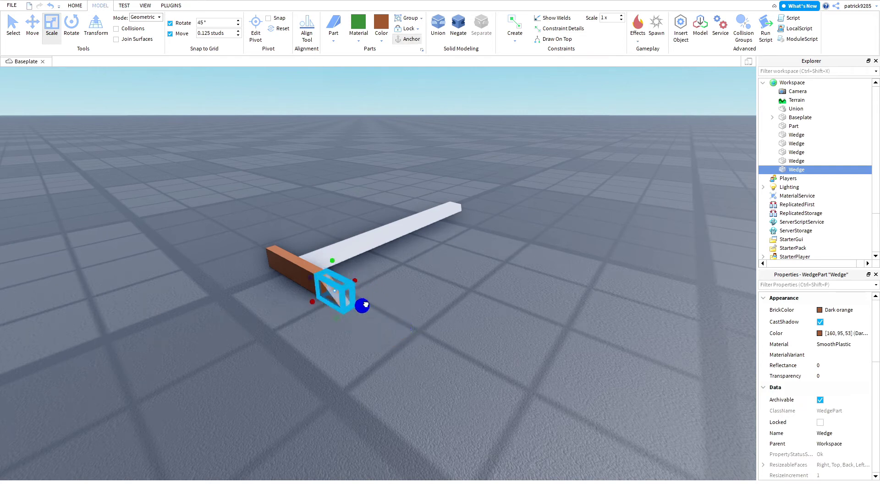
pyautogui.click(411, 309)
pyautogui.moveTo(411, 309); pyautogui.dragTo(412, 308, button='right')
pyautogui.click(306, 299)
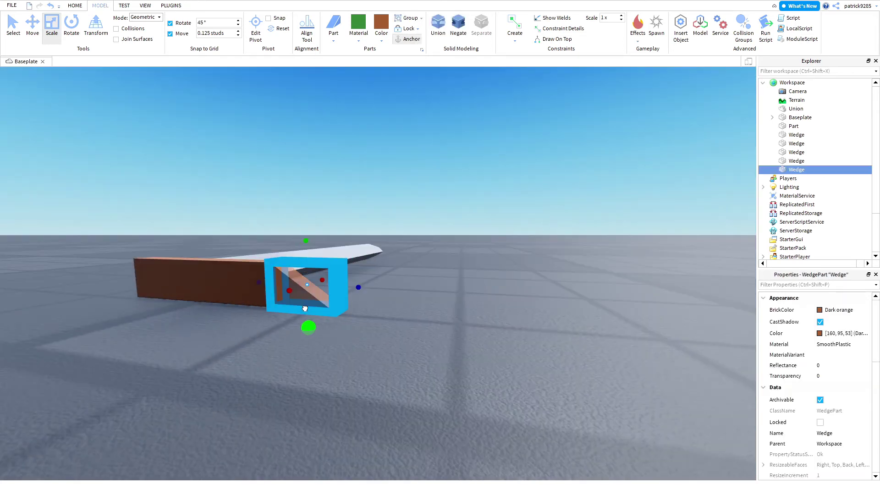
# Duplicate the half-height wedge and rotate the copies to taper the crossguard's ends to a point.
pyautogui.click(28, 32)
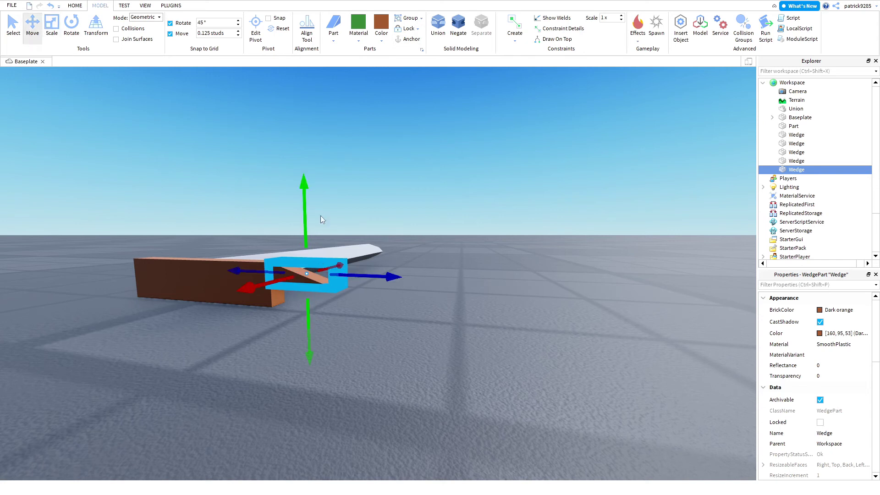
pyautogui.hotkey('ctrl', 'd')
pyautogui.hotkey('ctrl', 'r')
pyautogui.click(71, 29)
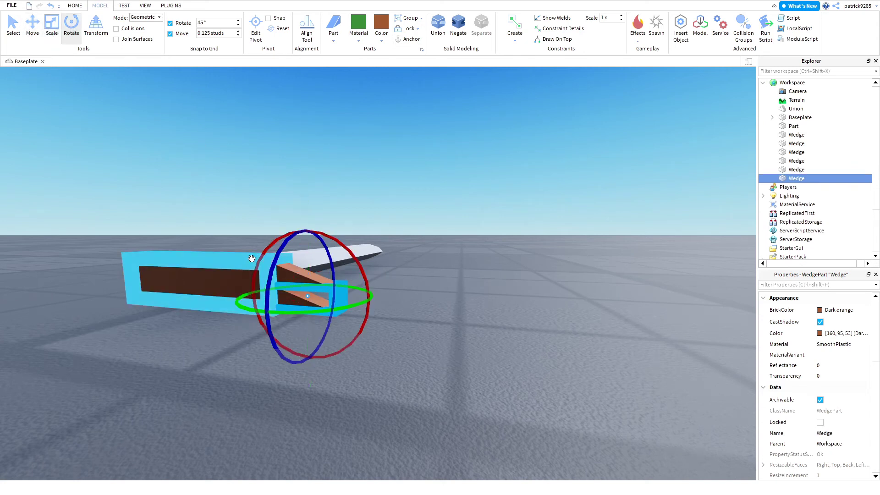
pyautogui.moveTo(266, 281); pyautogui.dragTo(316, 324)
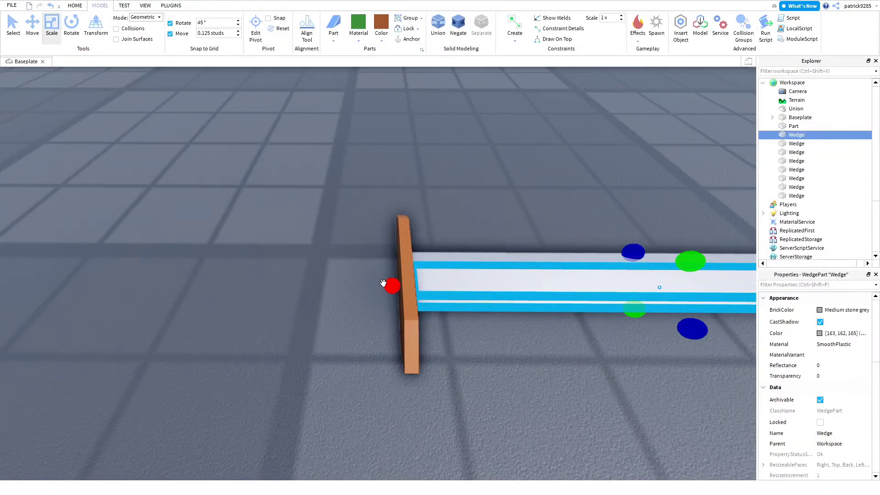
# Adjust a blade wedge's length at the crossguard and add a small dark orange block behind the guard for the handle.
pyautogui.moveTo(391, 285); pyautogui.dragTo(329, 285)
pyautogui.click(438, 262)
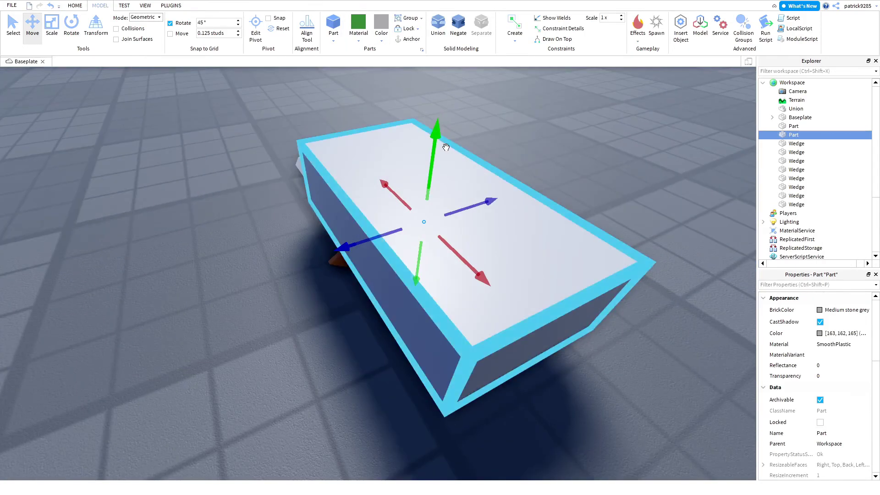
pyautogui.click(381, 39)
pyautogui.click(502, 175)
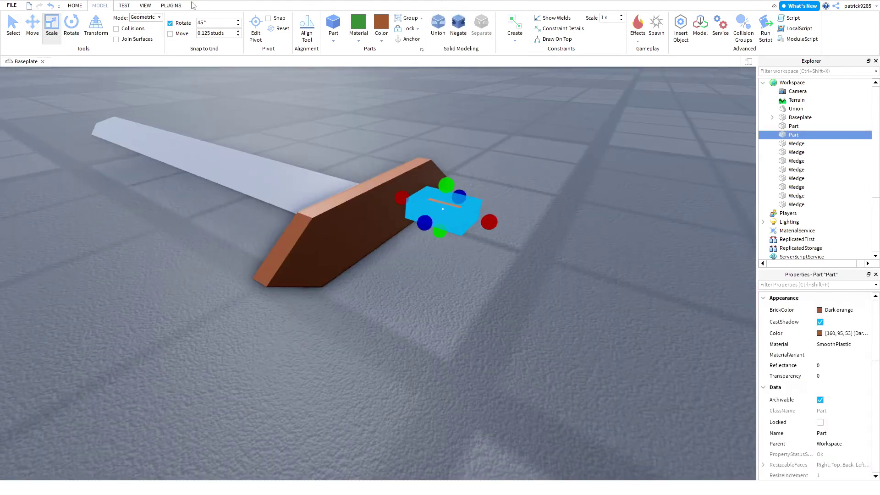
# Render a full circle of parts from the small block with Archimedes, using the z axis and an angle of 45.
pyautogui.click(171, 5)
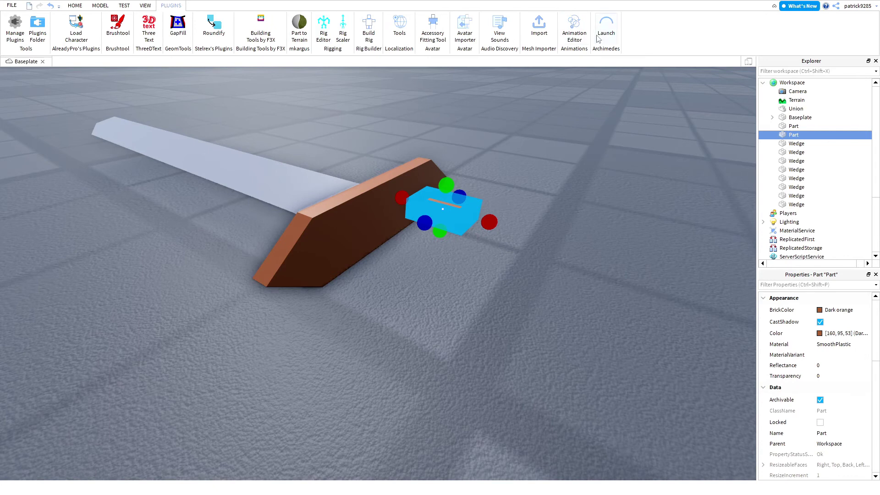
pyautogui.click(598, 39)
pyautogui.moveTo(539, 163); pyautogui.dragTo(540, 163, button='right')
pyautogui.click(64, 218)
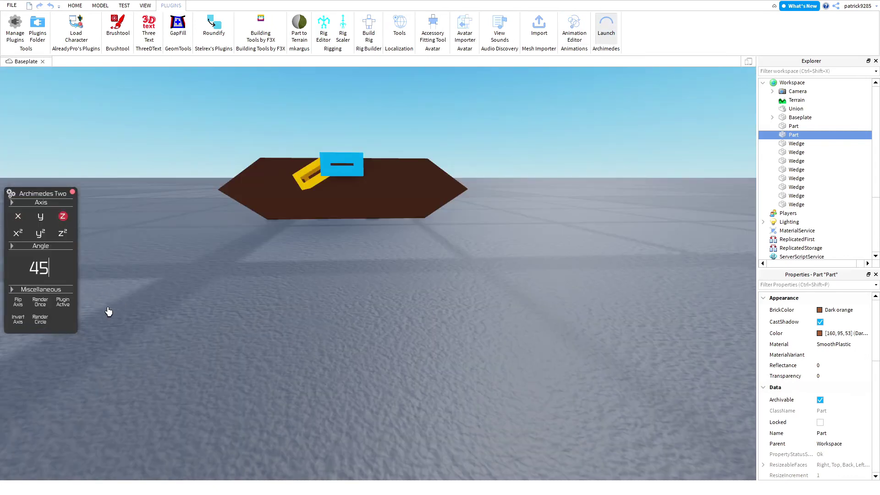
pyautogui.click(40, 319)
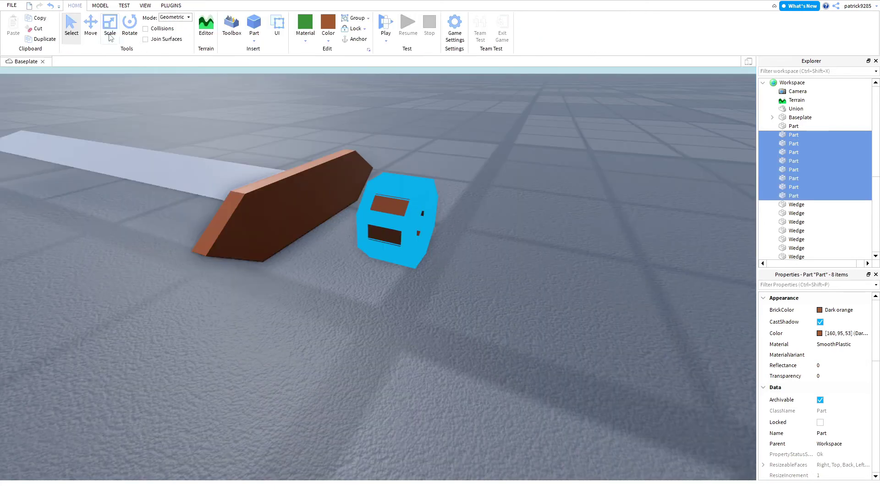
# Scale down the ring of eight parts and move it against the middle of the crossguard.
pyautogui.click(110, 38)
pyautogui.moveTo(441, 229); pyautogui.dragTo(416, 222)
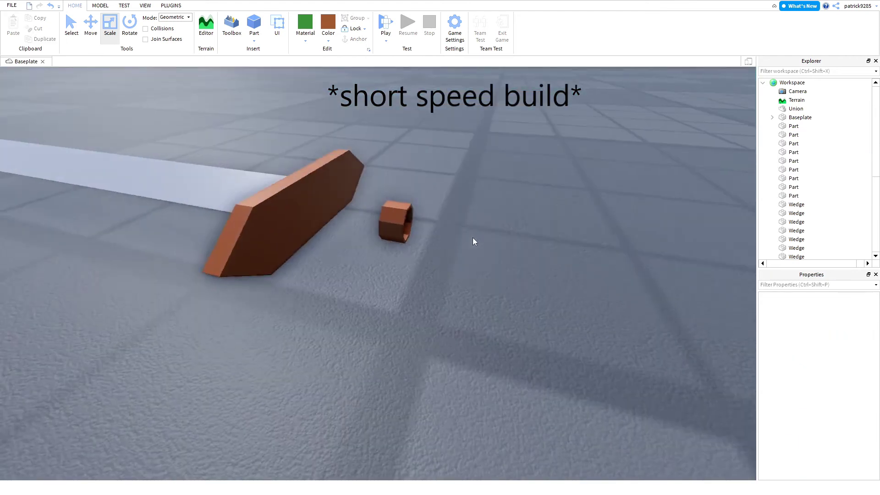
pyautogui.moveTo(471, 237); pyautogui.dragTo(367, 195)
pyautogui.click(90, 28)
pyautogui.moveTo(446, 225); pyautogui.dragTo(374, 214)
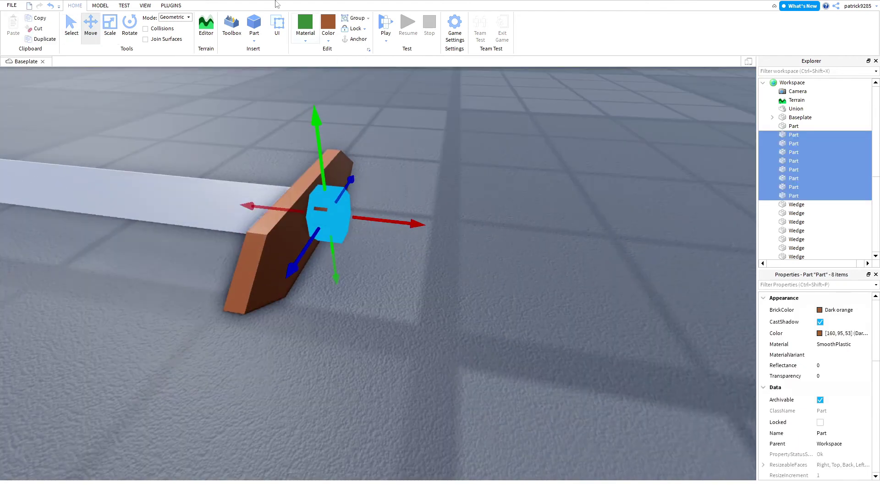
# Lengthen the eight ring parts into a handle about 1.12 studs long with the F3X resize tool.
pyautogui.click(170, 6)
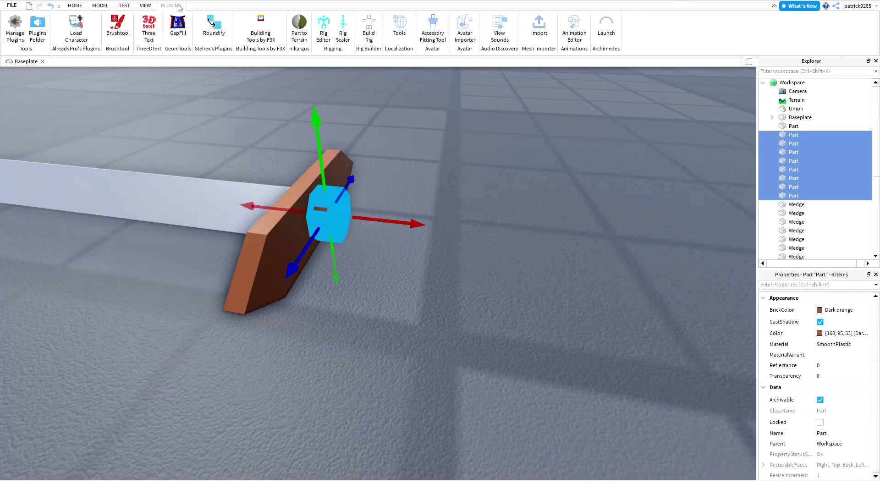
pyautogui.click(262, 32)
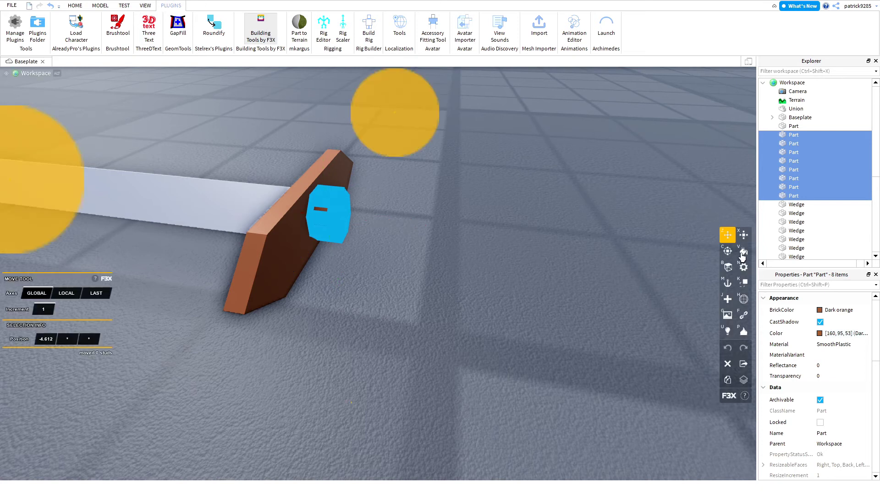
pyautogui.click(743, 235)
pyautogui.scroll(-3, 690, 228)
pyautogui.moveTo(468, 256); pyautogui.dragTo(528, 258)
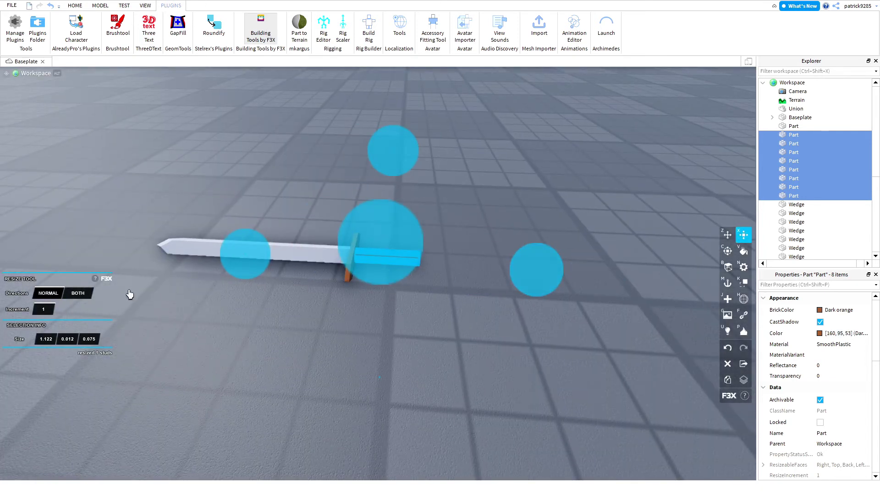
pyautogui.scroll(3, 391, 299)
pyautogui.moveTo(390, 298); pyautogui.dragTo(391, 300, button='right')
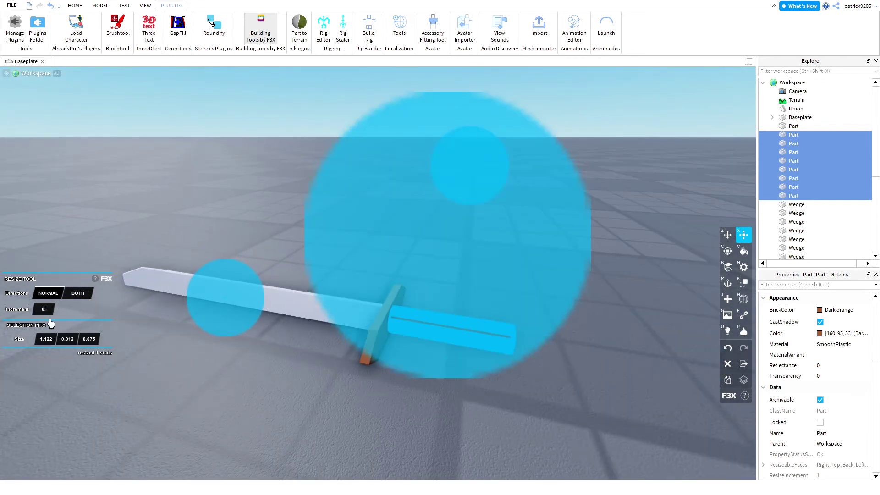
# Select the handle's eight parts behind the crossguard and group them into a model.
pyautogui.write('sdd')
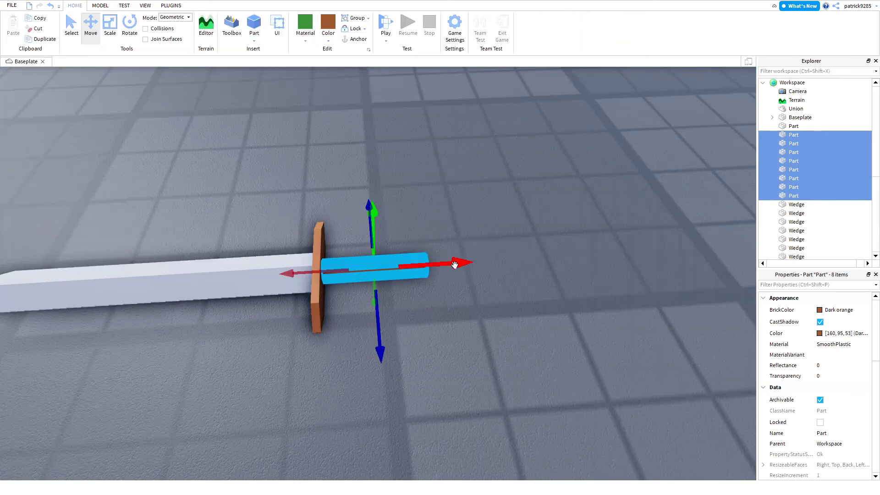
pyautogui.click(422, 238)
pyautogui.moveTo(417, 290); pyautogui.dragTo(417, 290, button='right')
pyautogui.scroll(1, 417, 289)
pyautogui.moveTo(438, 334); pyautogui.dragTo(334, 275)
pyautogui.rightClick(365, 297)
pyautogui.click(398, 121)
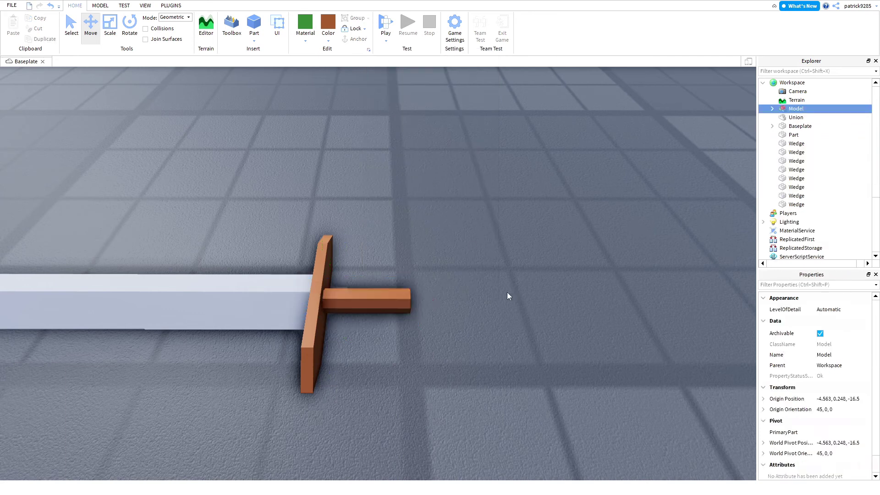
# Duplicate the crossguard's part and four wedges and fit a smaller copy on the handle's end as a pommel.
pyautogui.click(428, 271)
pyautogui.scroll(-10, 428, 271)
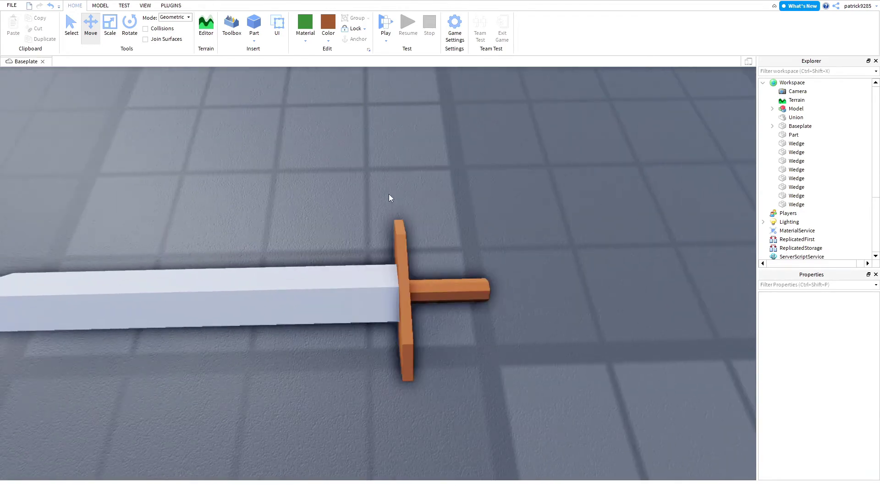
pyautogui.moveTo(390, 197); pyautogui.dragTo(417, 383)
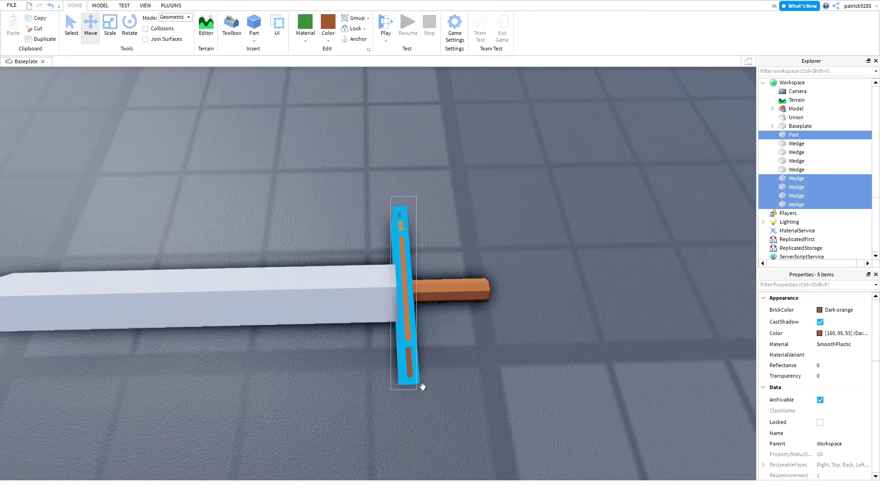
pyautogui.hotkey('ctrl', 'd')
pyautogui.moveTo(467, 286); pyautogui.dragTo(560, 278)
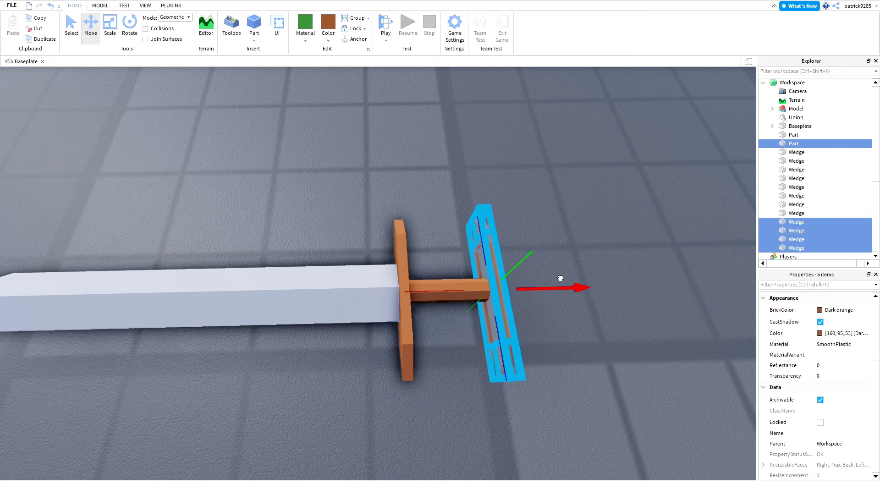
pyautogui.scroll(-5, 560, 279)
pyautogui.moveTo(559, 278); pyautogui.dragTo(391, 75, button='right')
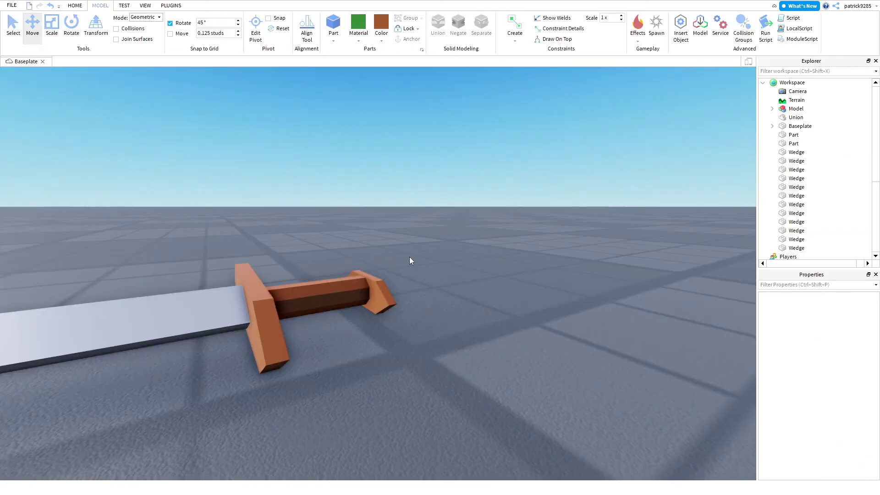
pyautogui.moveTo(409, 257); pyautogui.dragTo(410, 260, button='right')
pyautogui.scroll(-3, 409, 256)
pyautogui.scroll(3, 409, 257)
pyautogui.scroll(-3, 409, 257)
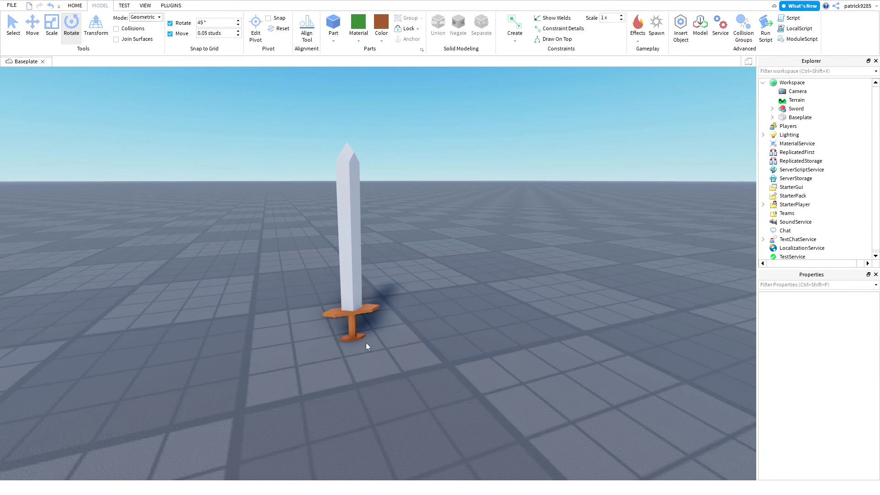